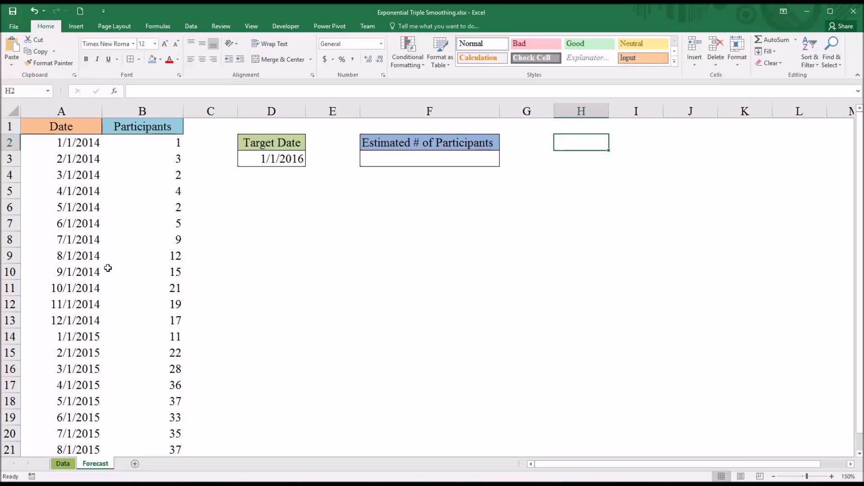
- Examine the dates from 1/1/2014 to 8/1/2015 in column A and the monthly participant numbers in column B
{"action": "left_click_drag", "start_coordinate": [42, 143], "coordinate": [52, 445]}
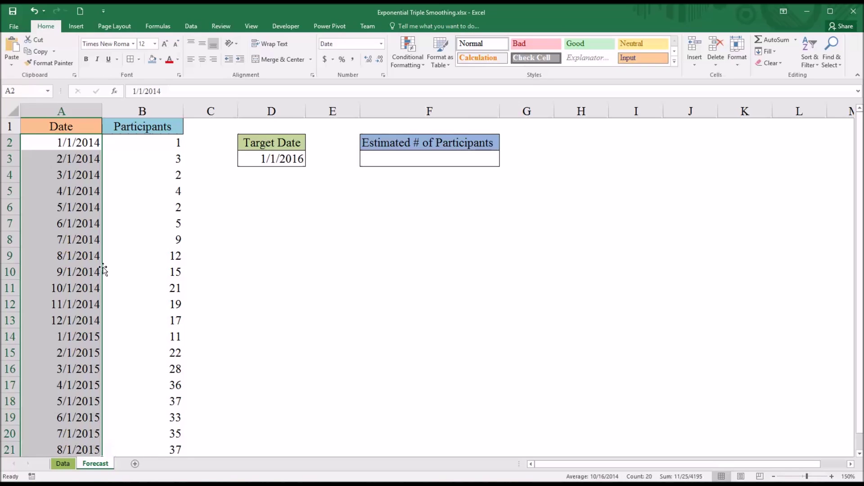
{"action": "left_click", "coordinate": [49, 144]}
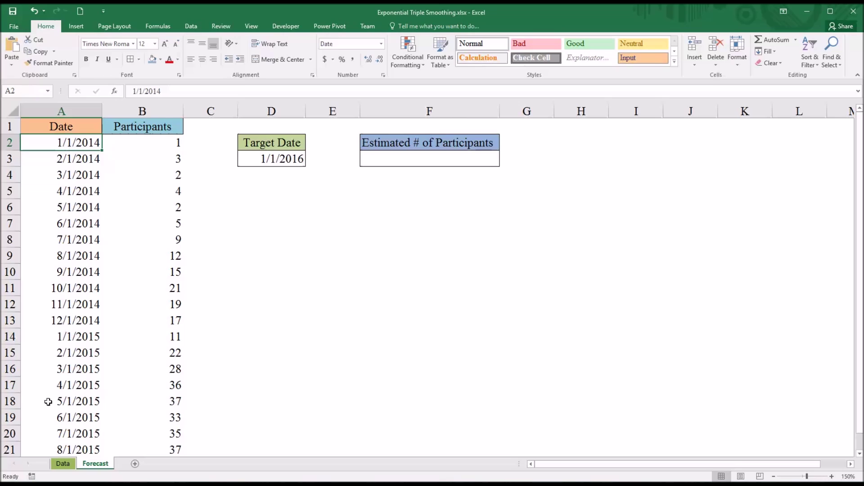
{"action": "left_click", "coordinate": [50, 451]}
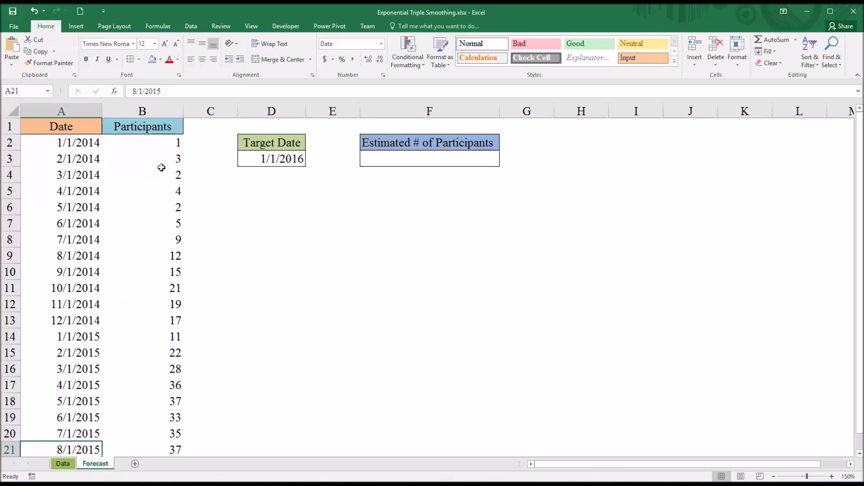
{"action": "left_click", "coordinate": [206, 130]}
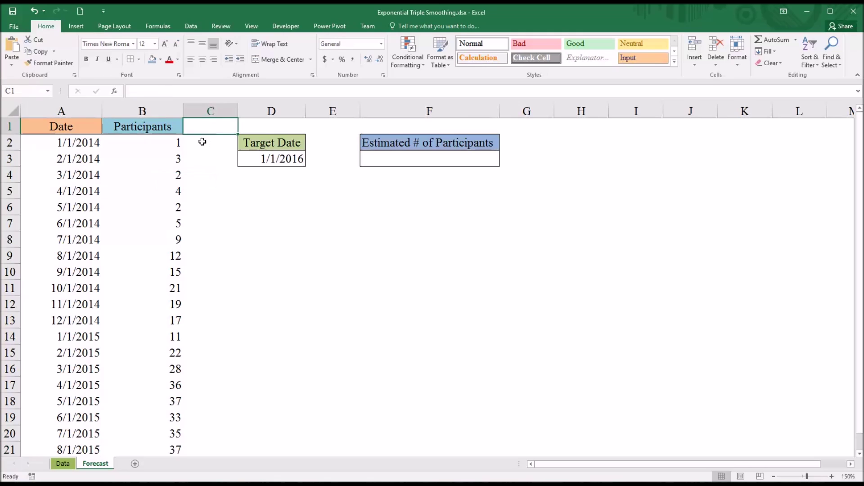
{"action": "left_click", "coordinate": [142, 146]}
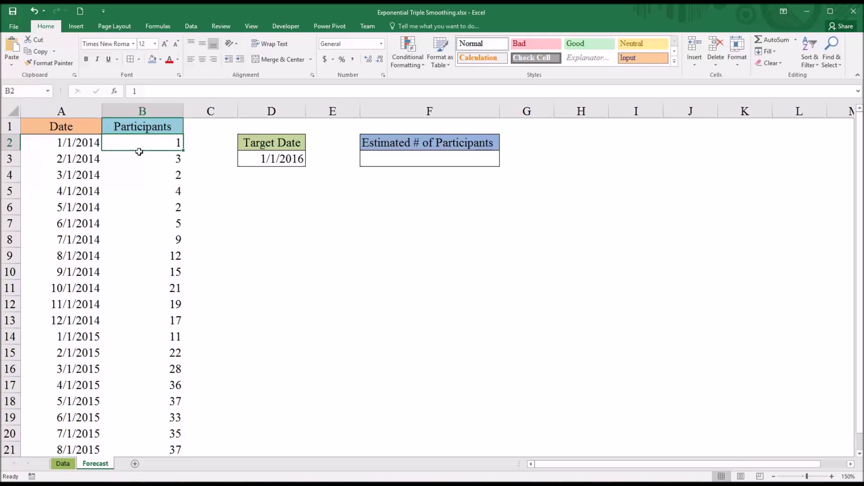
{"action": "left_click", "coordinate": [135, 163]}
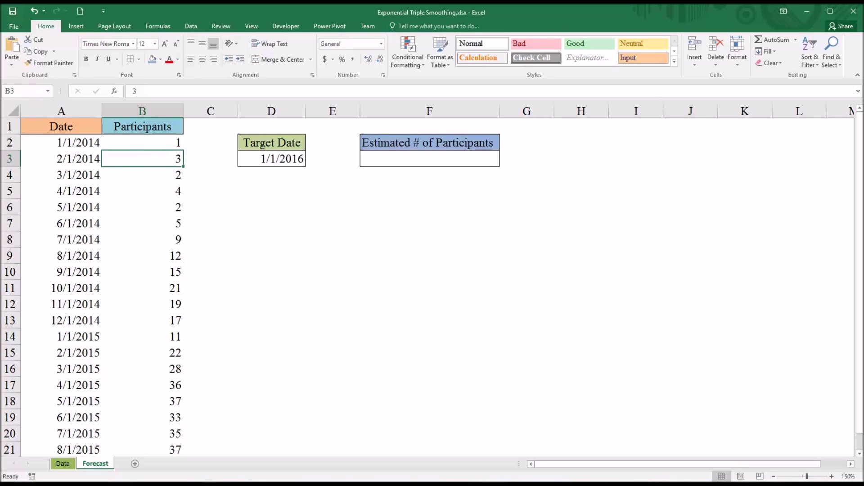
{"action": "left_click", "coordinate": [137, 179]}
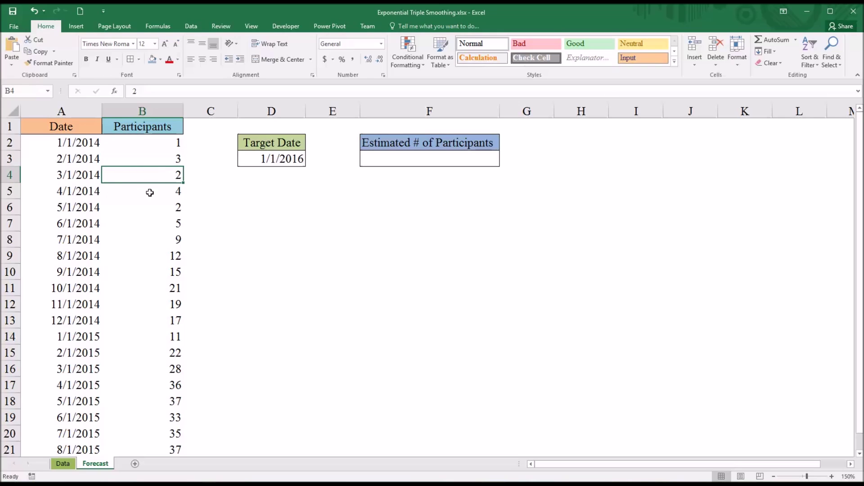
{"action": "left_click", "coordinate": [149, 192]}
{"action": "left_click_drag", "start_coordinate": [139, 144], "coordinate": [136, 234]}
{"action": "left_click", "coordinate": [143, 210]}
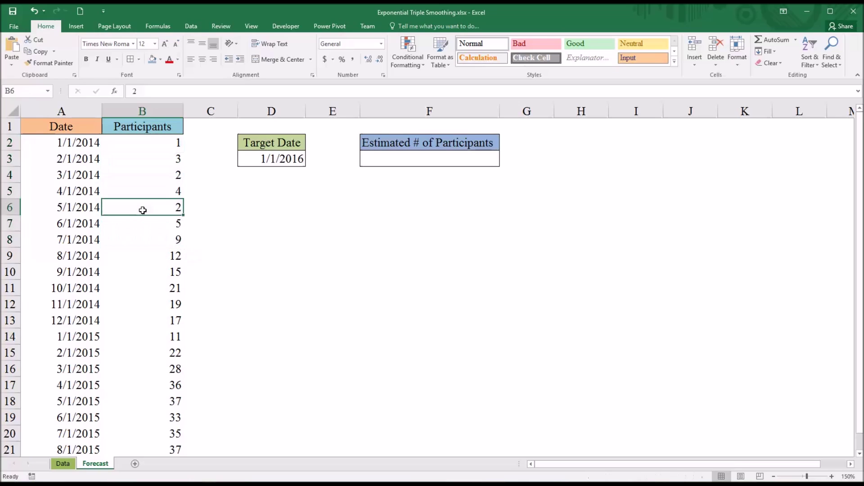
{"action": "left_click", "coordinate": [142, 187]}
{"action": "left_click_drag", "start_coordinate": [143, 145], "coordinate": [143, 445]}
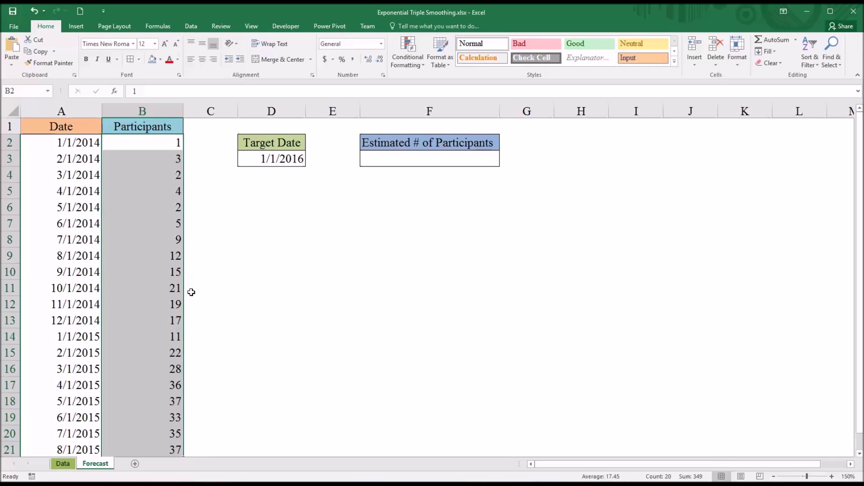
{"action": "left_click", "coordinate": [140, 450]}
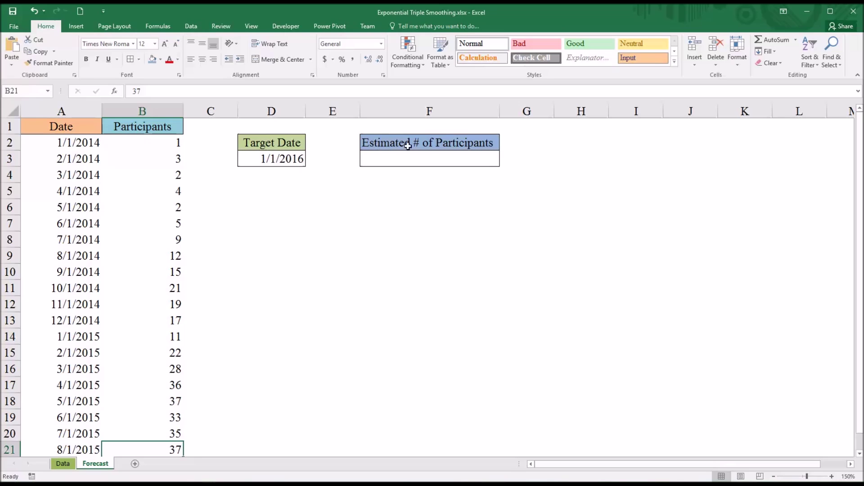
- Begin a FORECAST.ETS formula in F3 with D3 as target date, B2:B21 as values and A2:A21 as timeline
{"action": "left_click", "coordinate": [398, 162]}
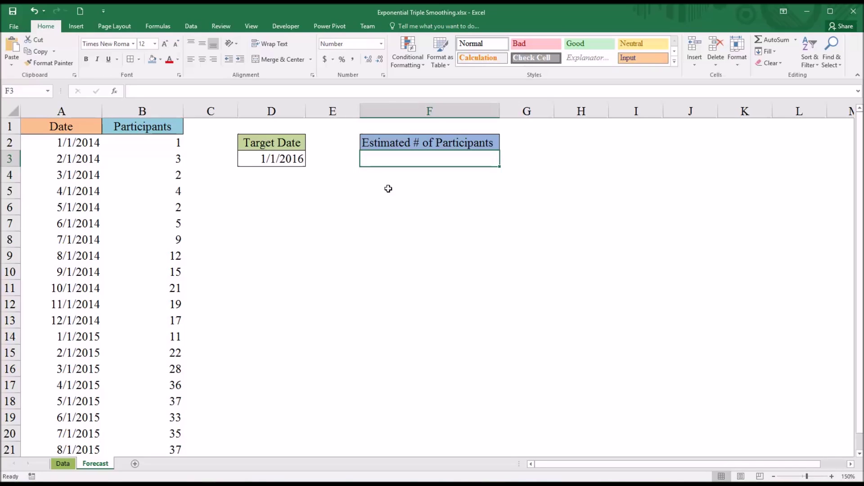
{"action": "type", "text": "="}
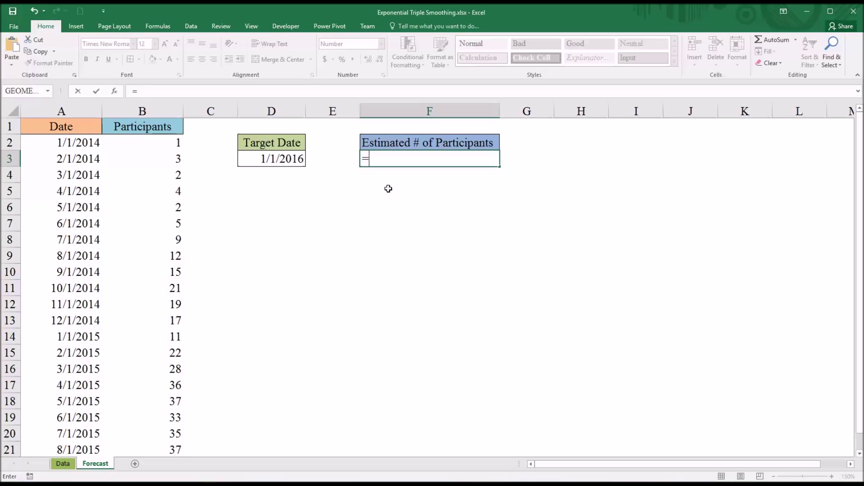
{"action": "type", "text": "for"}
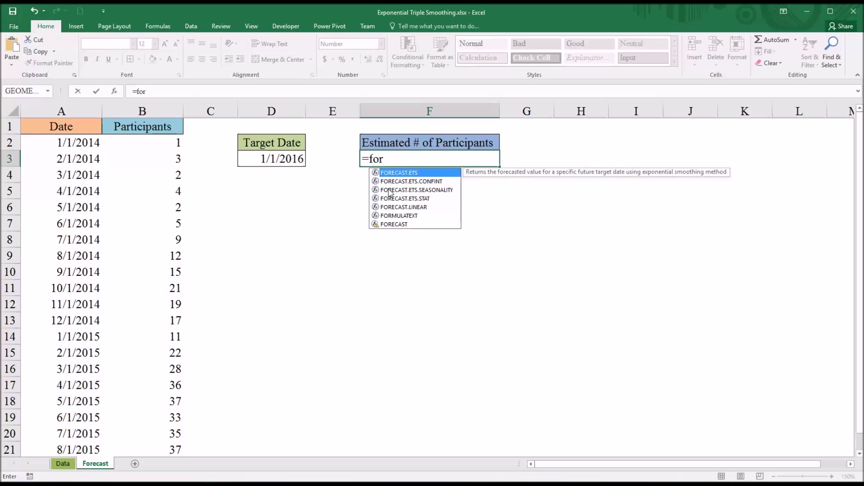
{"action": "key", "text": "Tab"}
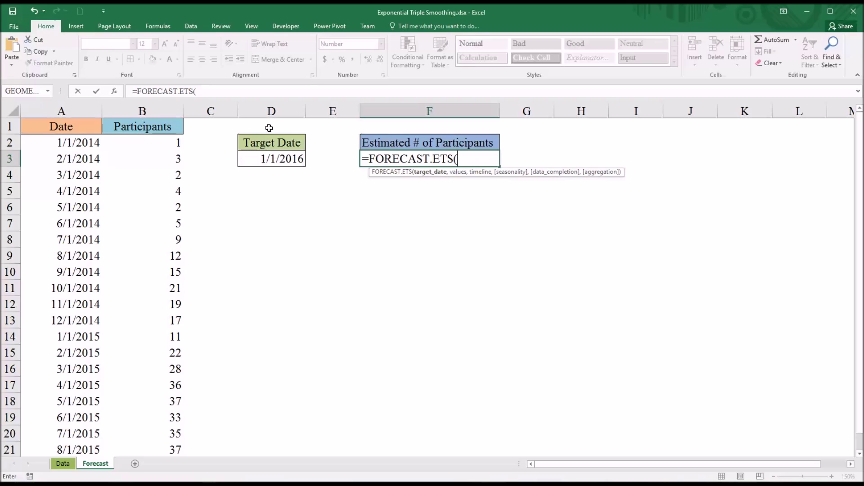
{"action": "left_click", "coordinate": [262, 160]}
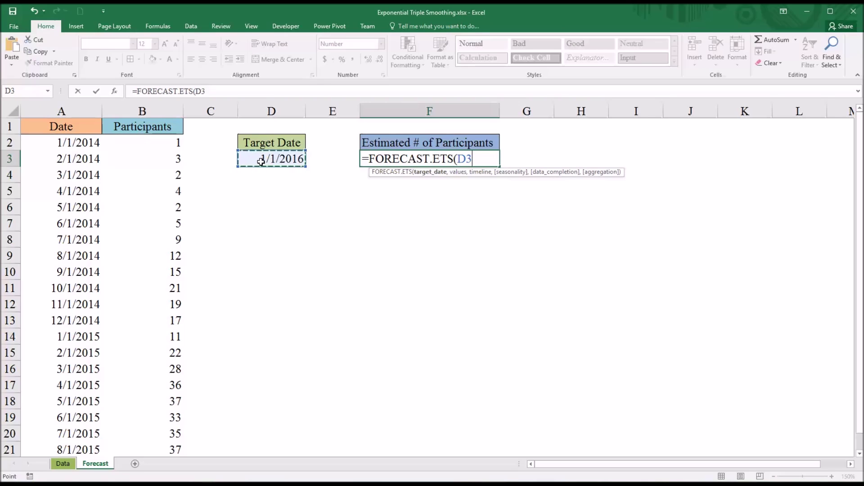
{"action": "type", "text": ","}
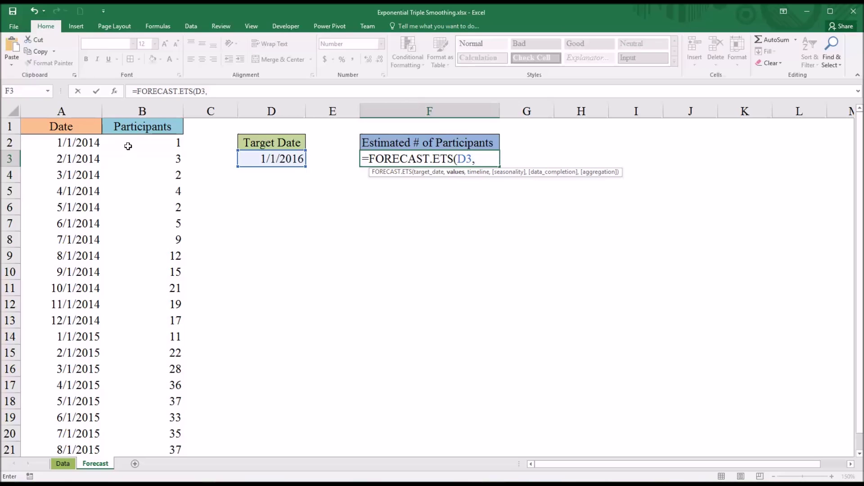
{"action": "left_click_drag", "start_coordinate": [128, 145], "coordinate": [135, 447]}
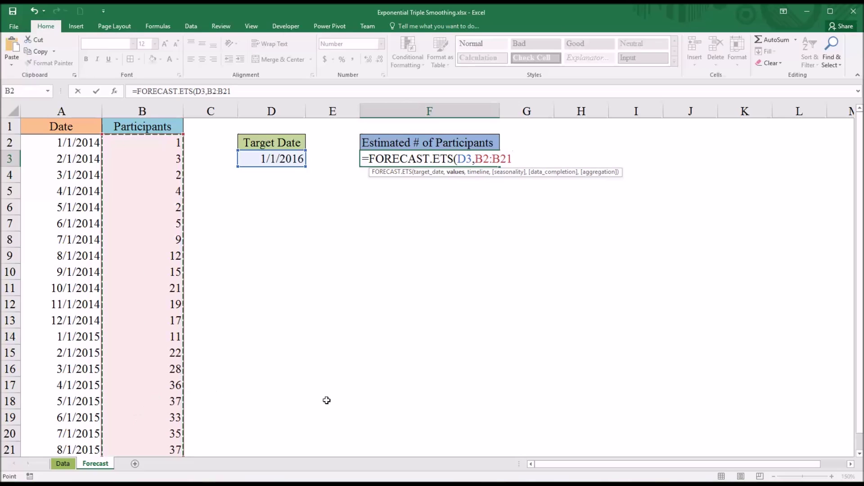
{"action": "type", "text": ","}
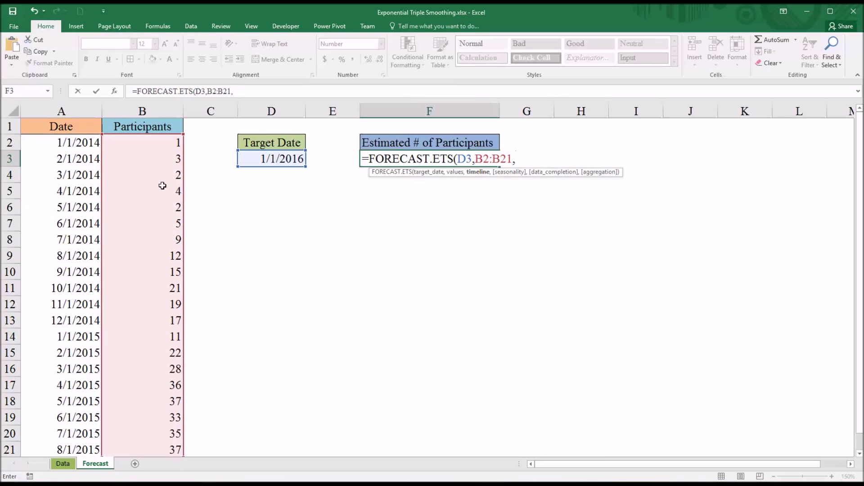
{"action": "left_click_drag", "start_coordinate": [62, 143], "coordinate": [60, 446]}
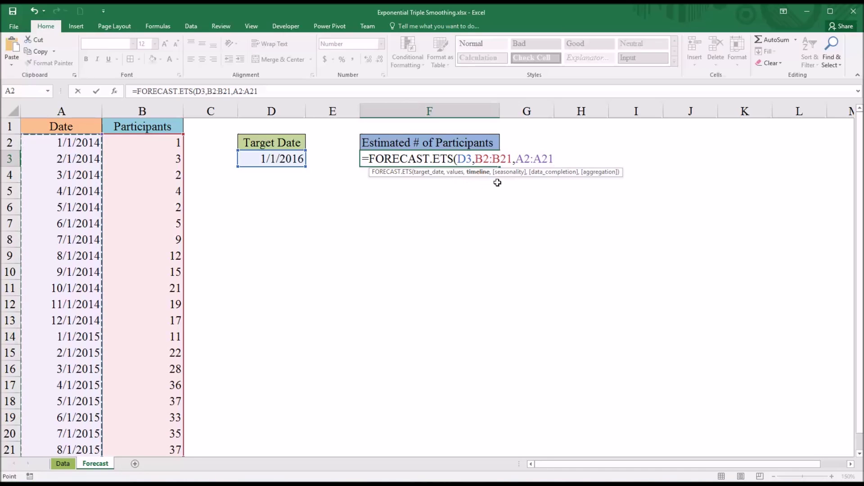
- Complete the FORECAST.ETS formula with seasonality 1, data completion 1 and aggregation 1
{"action": "type", "text": ","}
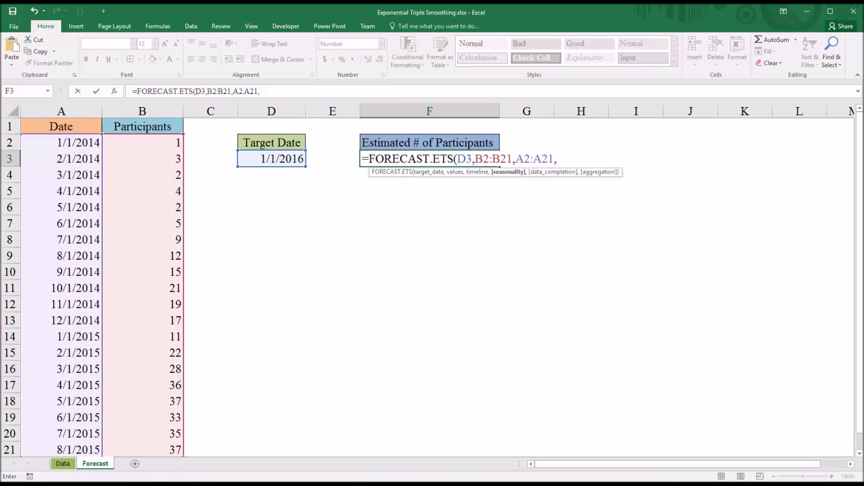
{"action": "type", "text": "1,"}
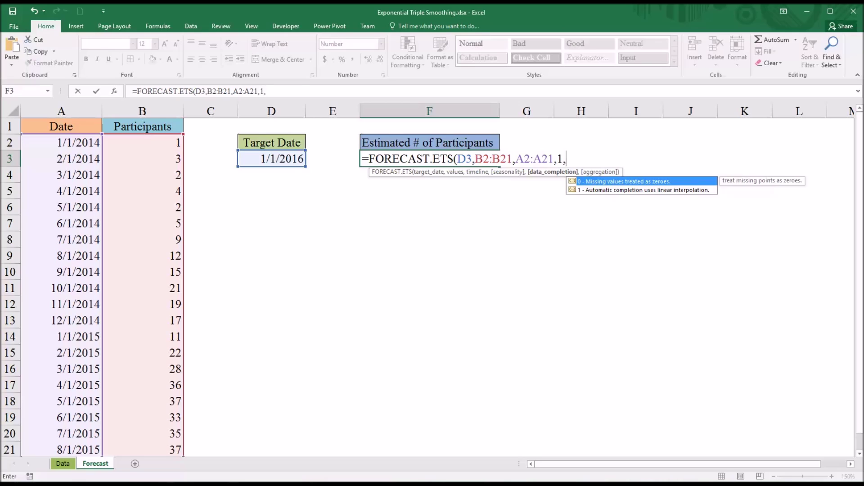
{"action": "type", "text": "1,"}
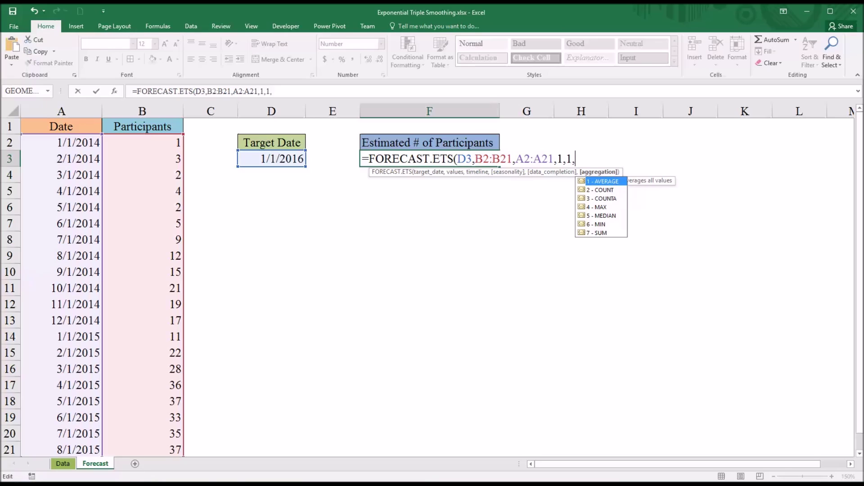
{"action": "type", "text": "1)"}
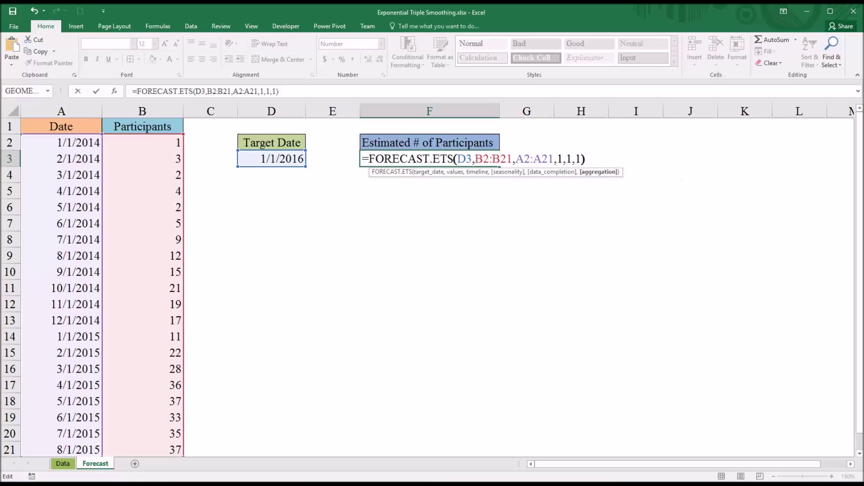
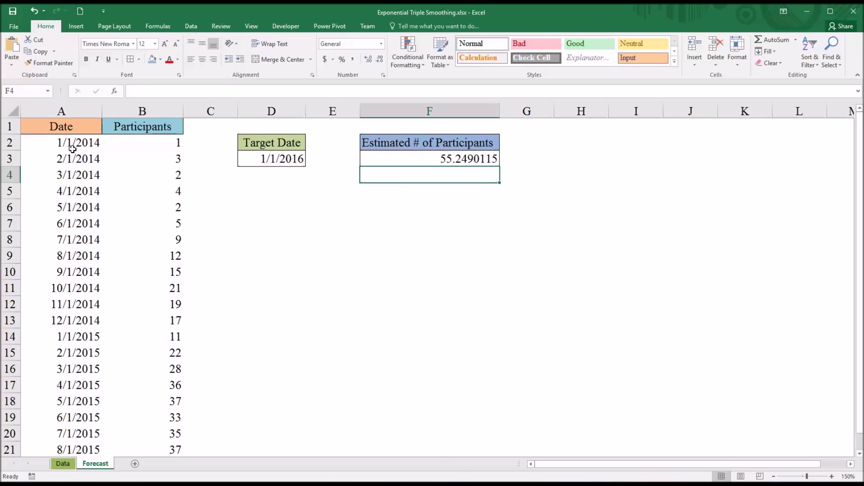
- Start a Forecast Sheet from the dates and participants in A2:B21 and expand its options
{"action": "left_click_drag", "start_coordinate": [65, 143], "coordinate": [145, 446]}
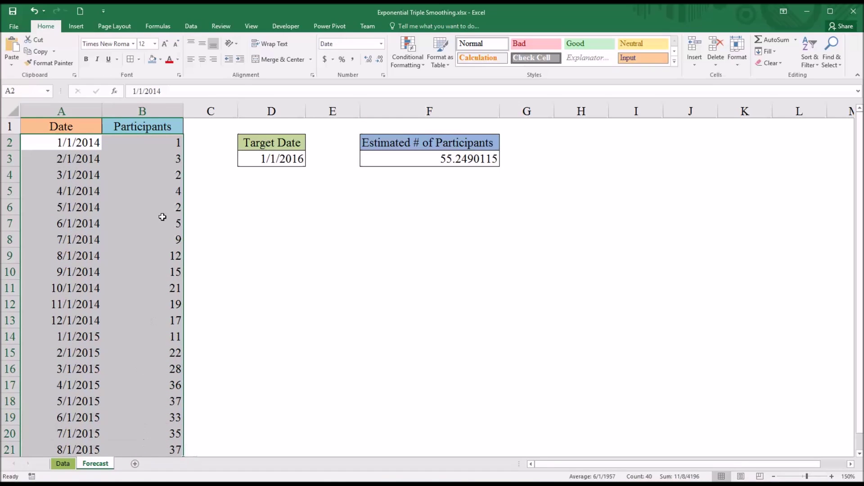
{"action": "left_click", "coordinate": [192, 27]}
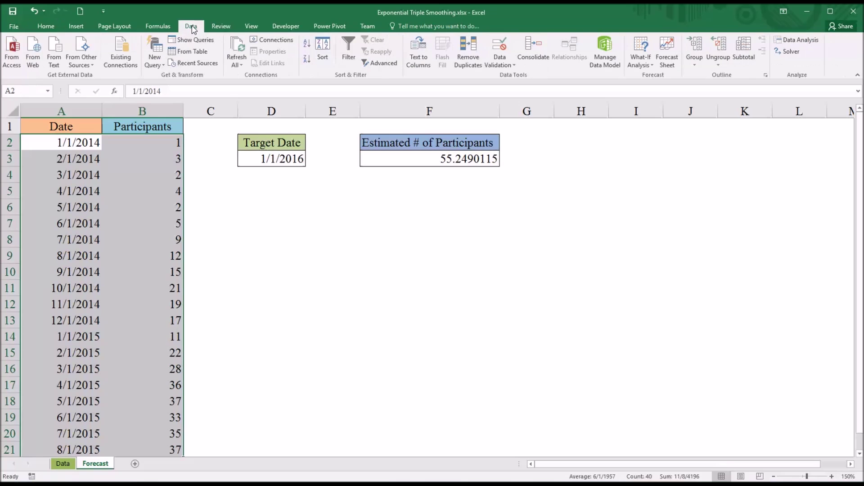
{"action": "left_click", "coordinate": [672, 66]}
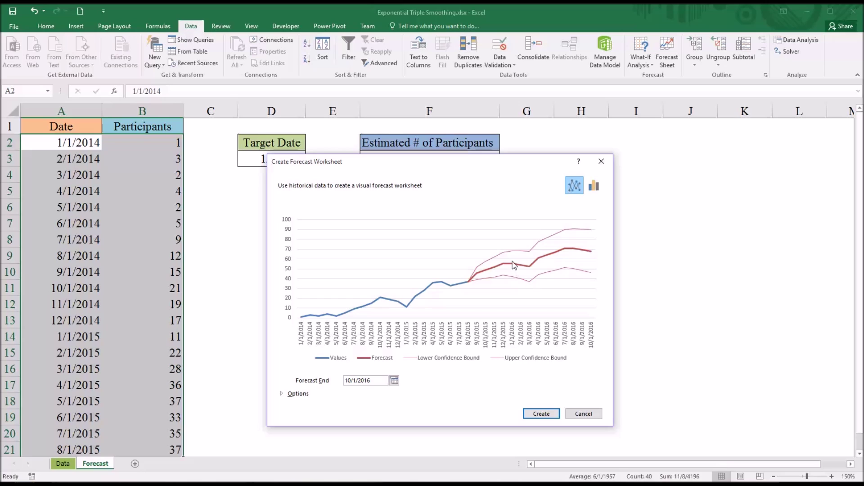
{"action": "left_click_drag", "start_coordinate": [476, 163], "coordinate": [473, 114]}
{"action": "left_click", "coordinate": [279, 344]}
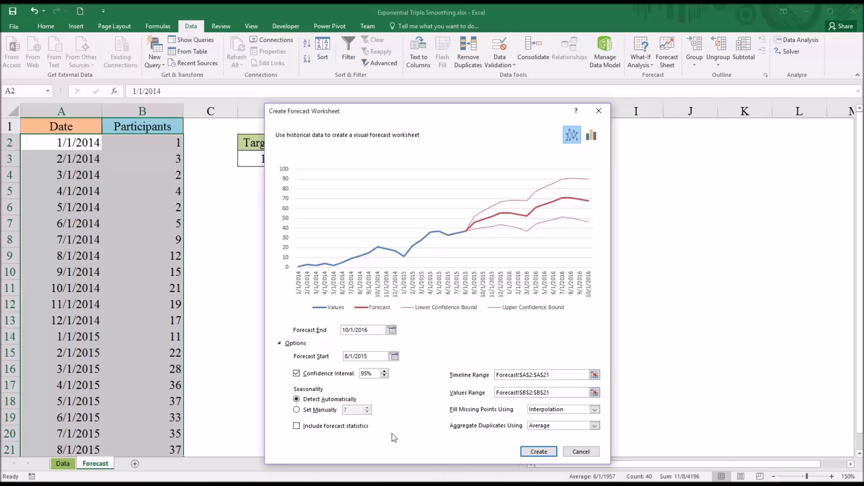
- Set the forecast end date to 1/1/2017 and create the forecast worksheet with a line chart
{"action": "left_click", "coordinate": [392, 330]}
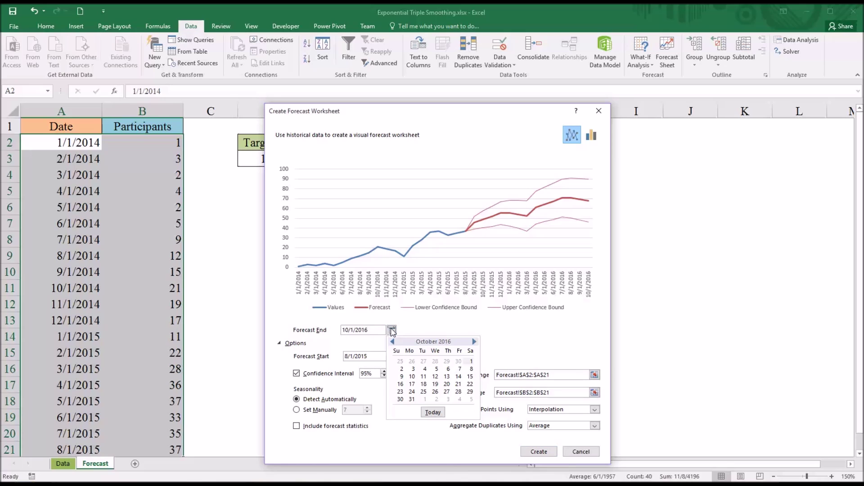
{"action": "left_click", "coordinate": [474, 342]}
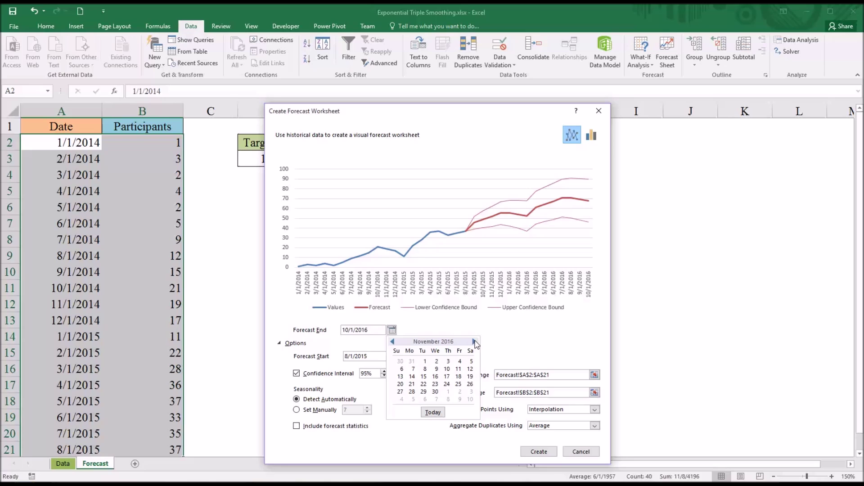
{"action": "left_click", "coordinate": [474, 342]}
{"action": "left_click", "coordinate": [474, 342]}
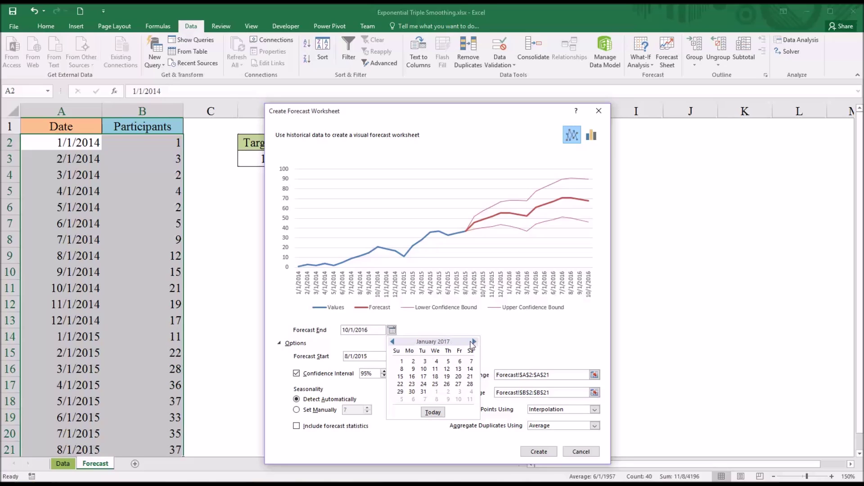
{"action": "left_click", "coordinate": [401, 361]}
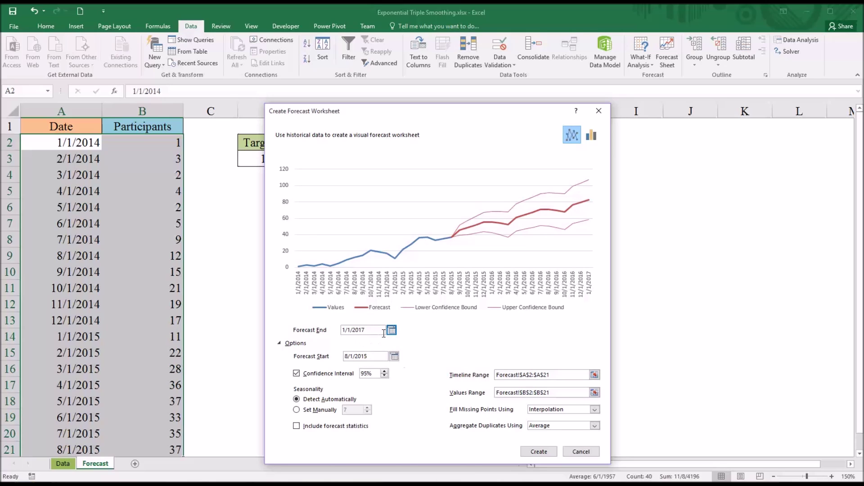
{"action": "left_click", "coordinate": [539, 451]}
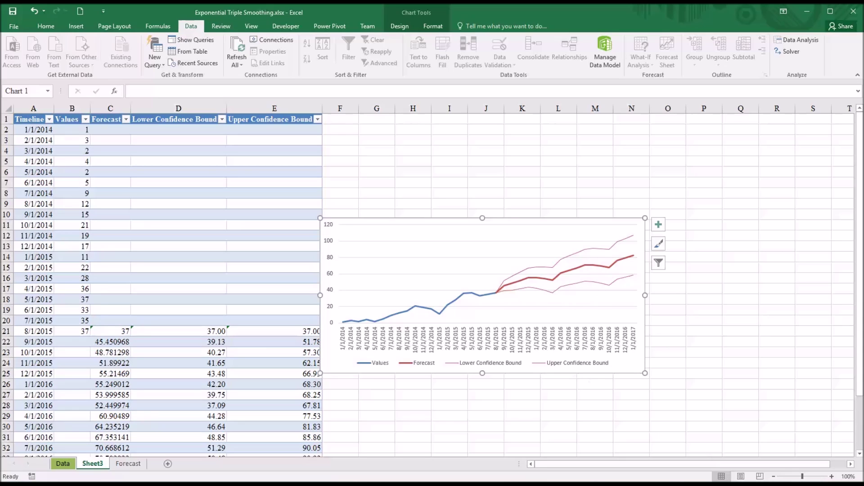
- Enlarge the forecast chart to cover about columns F to Q and rows 3 to 29
{"action": "left_click_drag", "start_coordinate": [645, 218], "coordinate": [745, 139]}
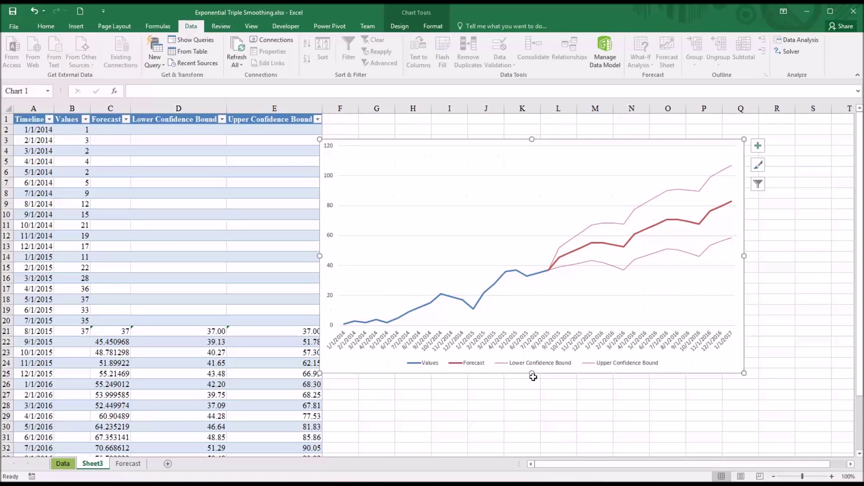
{"action": "left_click_drag", "start_coordinate": [532, 373], "coordinate": [533, 422]}
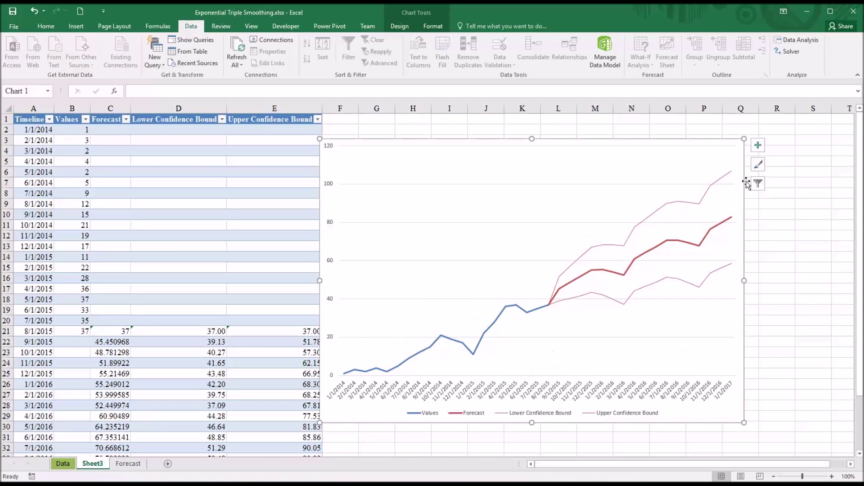
- Apply the dark gradient chart style to the forecast chart and move it clear of the table, over about columns G to Q
{"action": "left_click", "coordinate": [760, 167]}
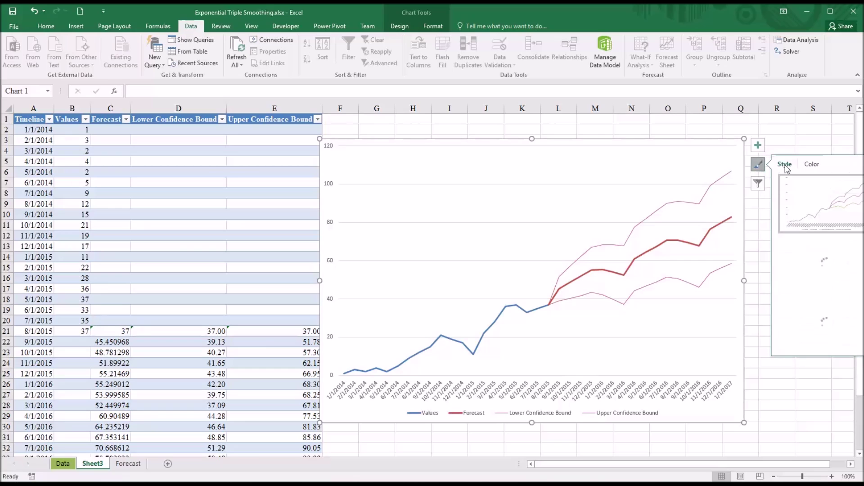
{"action": "scroll", "coordinate": [828, 272], "scroll_direction": "down", "scroll_amount": 3}
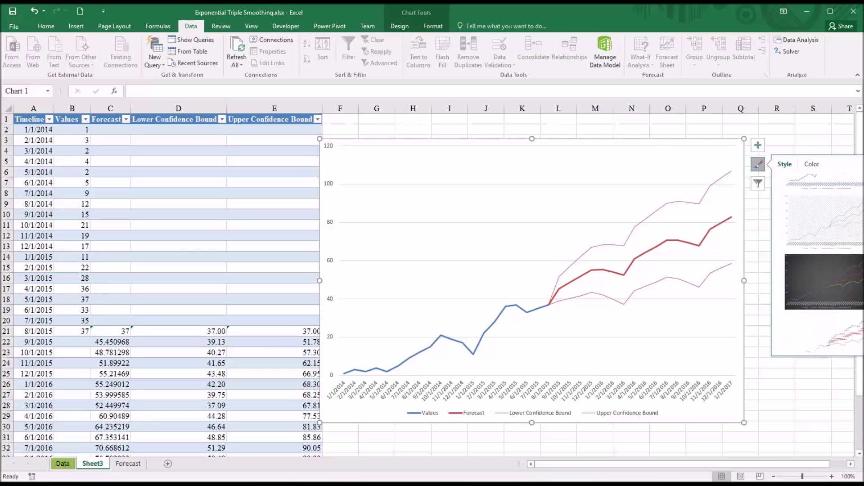
{"action": "left_click", "coordinate": [828, 271]}
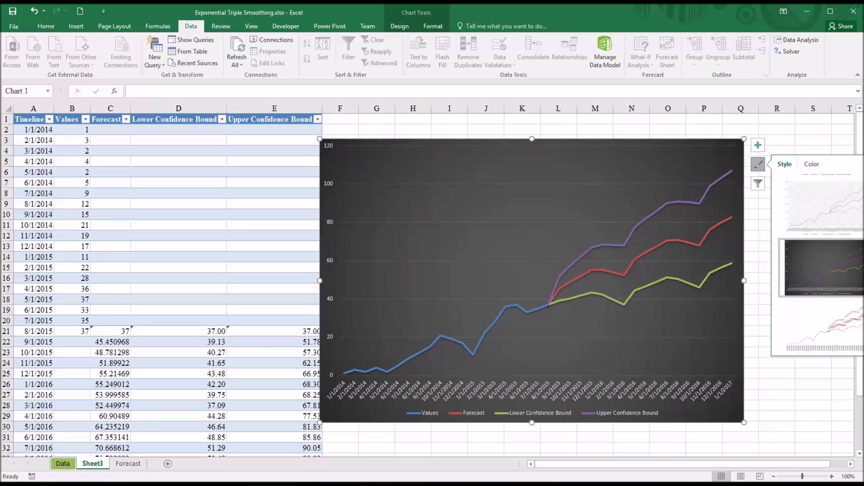
{"action": "left_click", "coordinate": [758, 165]}
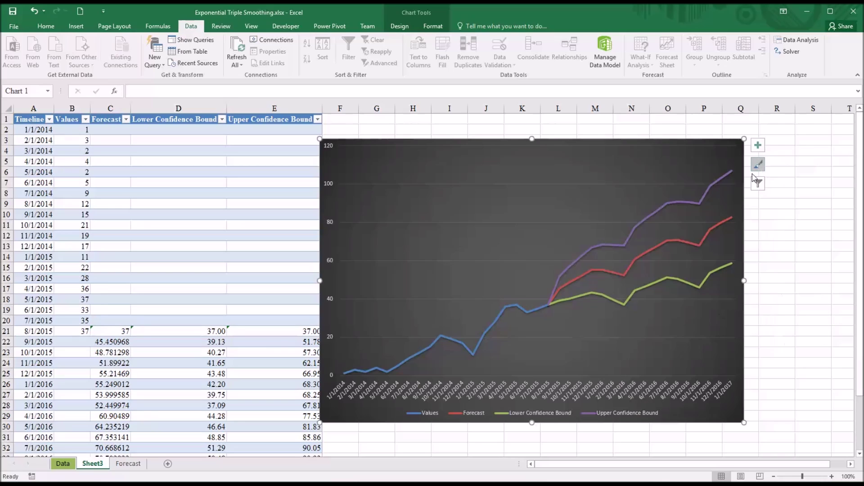
{"action": "left_click_drag", "start_coordinate": [671, 143], "coordinate": [701, 137]}
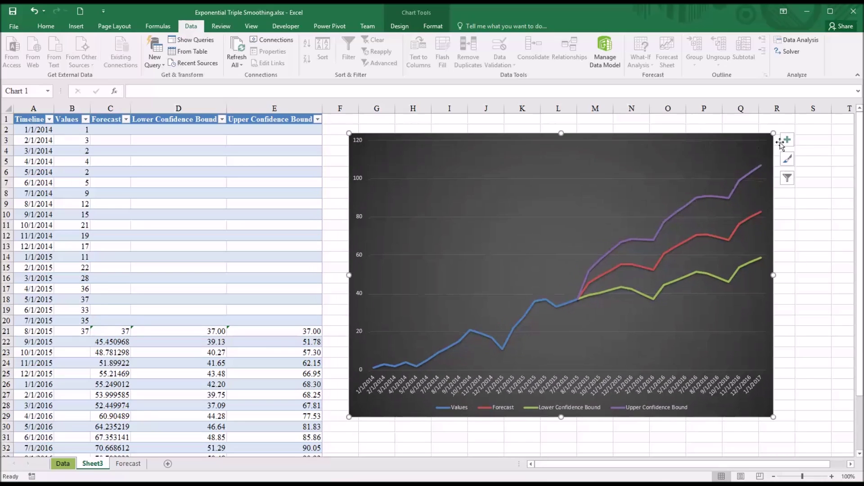
- Examine the forecast values and the lower and upper confidence bounds for 1/1/2016 and 1/1/2017 in rows 26 and 38
{"action": "left_click_drag", "start_coordinate": [858, 171], "coordinate": [852, 220]}
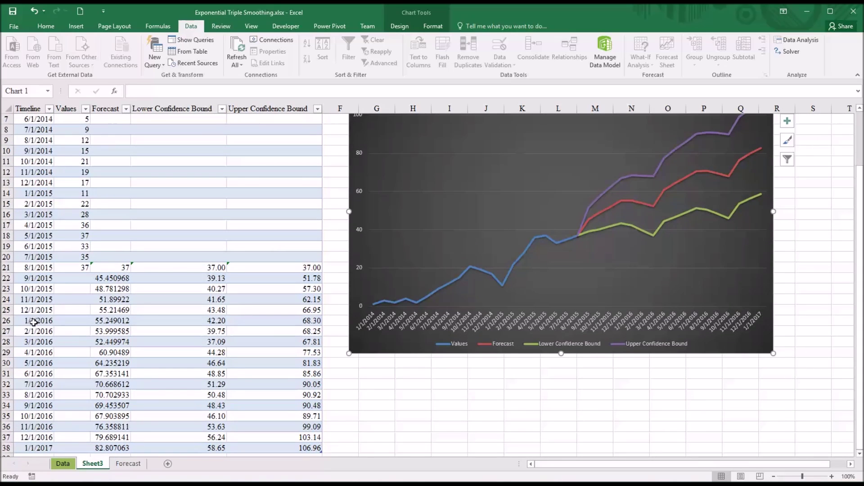
{"action": "left_click", "coordinate": [110, 321]}
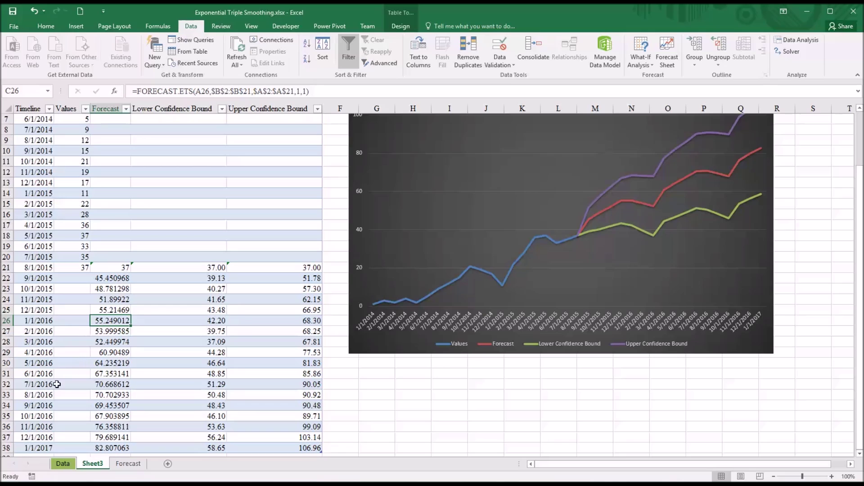
{"action": "left_click", "coordinate": [32, 450]}
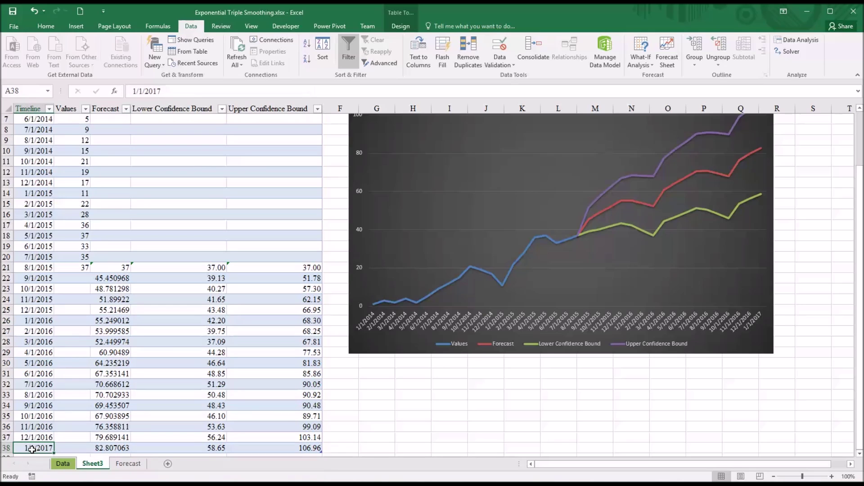
{"action": "left_click", "coordinate": [109, 449]}
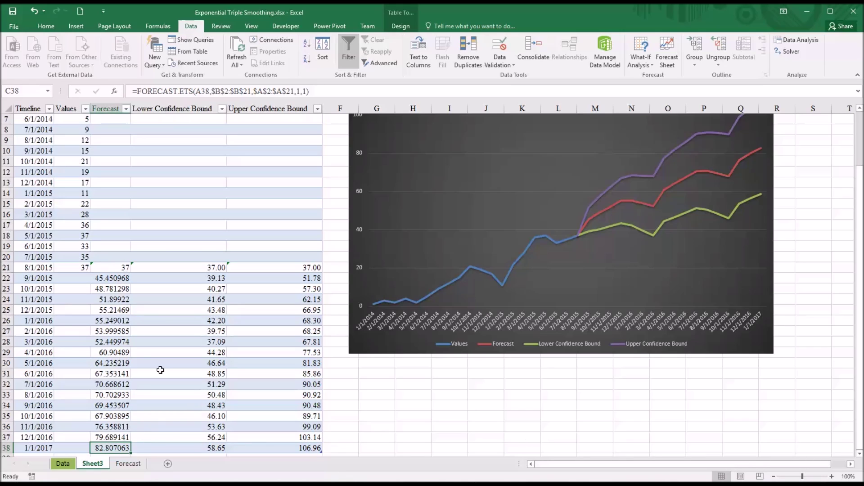
{"action": "left_click_drag", "start_coordinate": [160, 323], "coordinate": [240, 322]}
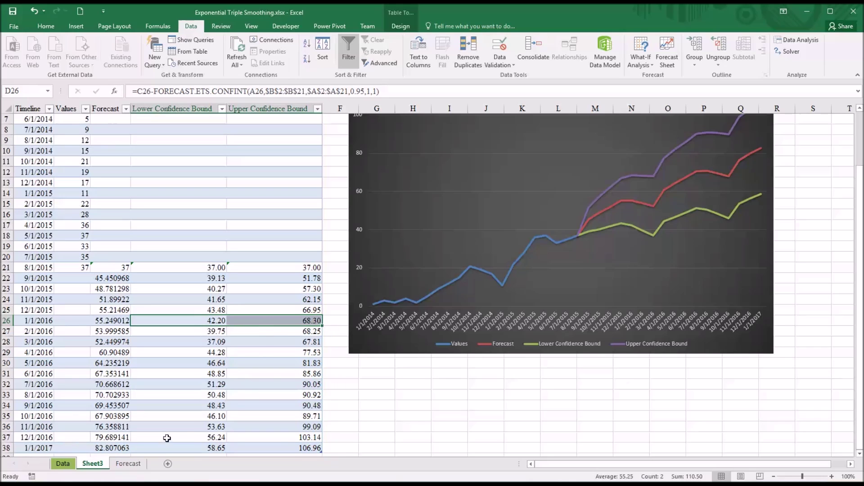
{"action": "left_click_drag", "start_coordinate": [187, 450], "coordinate": [255, 420]}
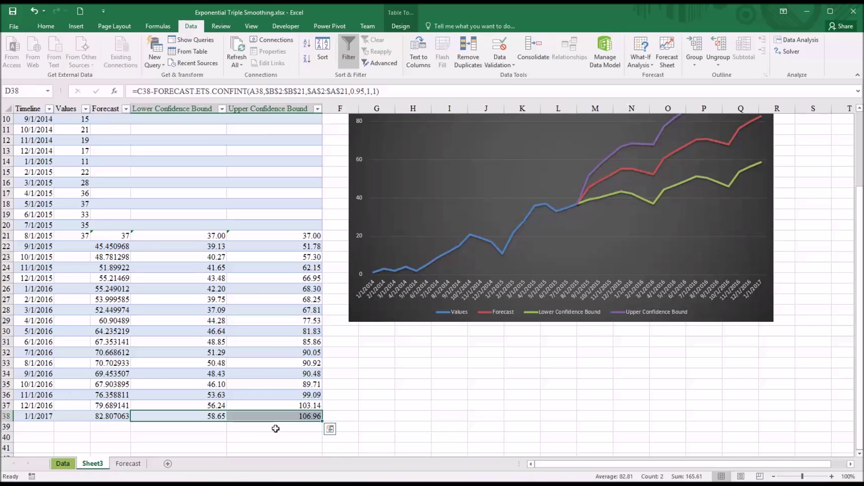
{"action": "left_click", "coordinate": [355, 428]}
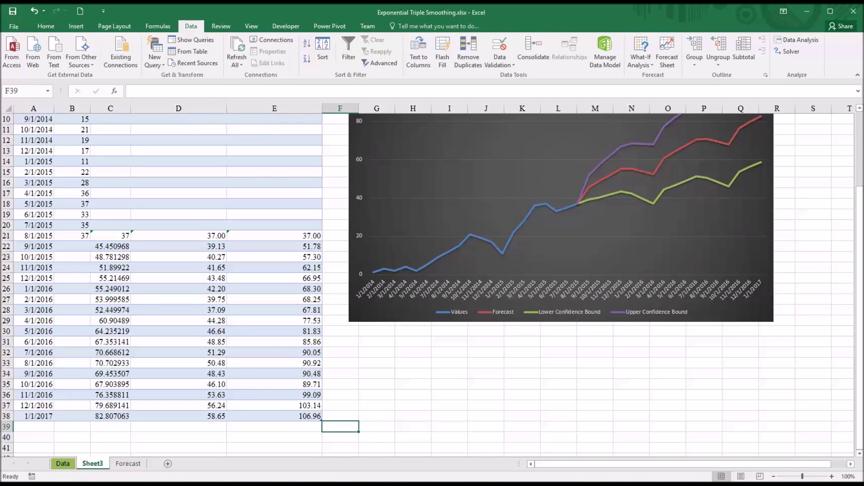